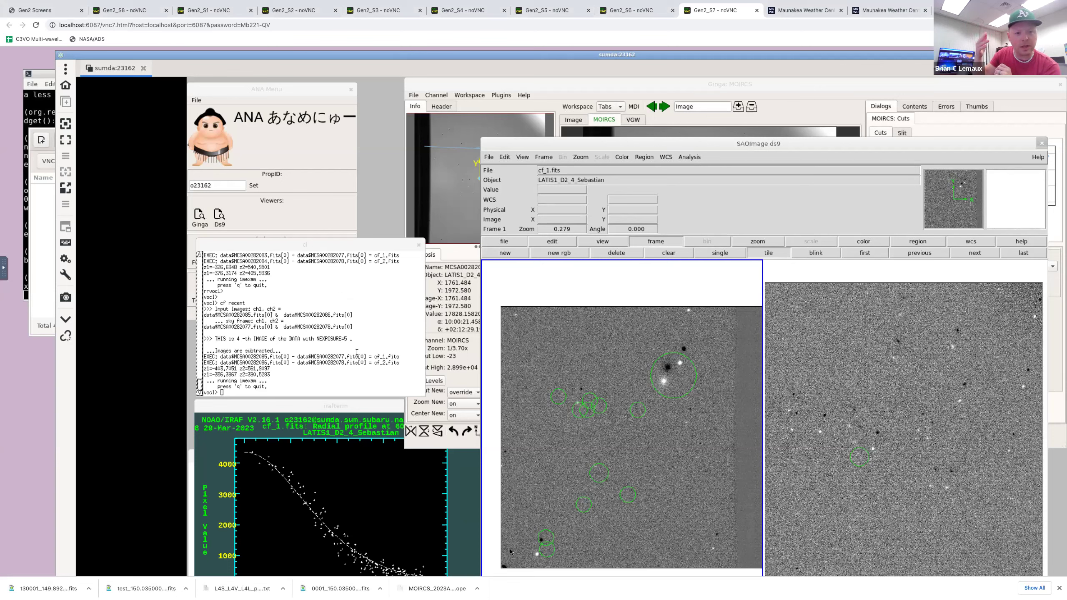
Run "cf recent" in the cl terminal to sky-subtract and display the most recent MOIRCS exposures.
click(345, 359)
text(cf recent)
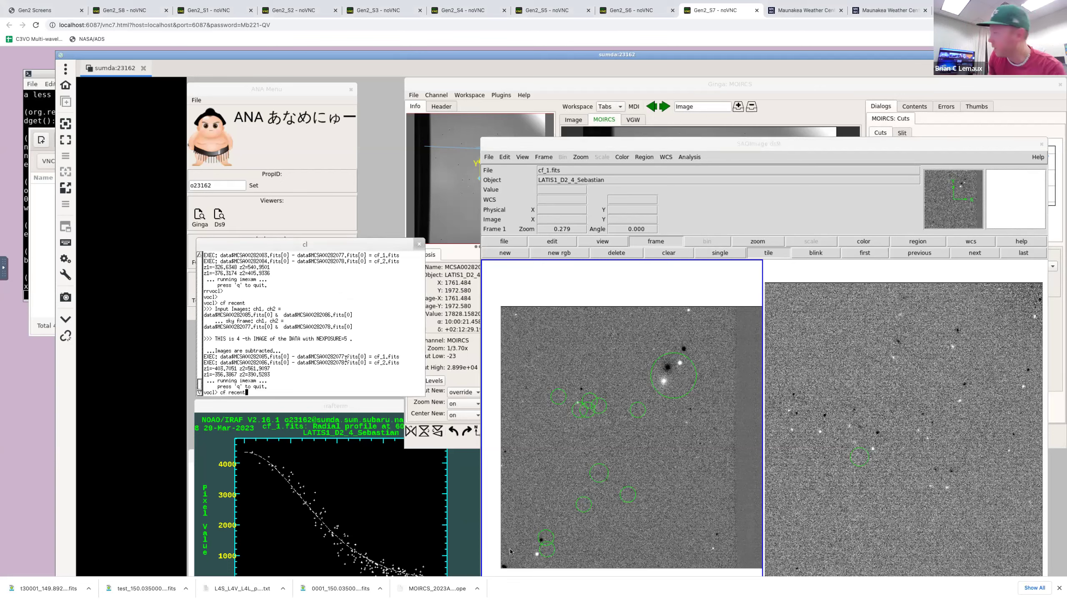
key(Return)
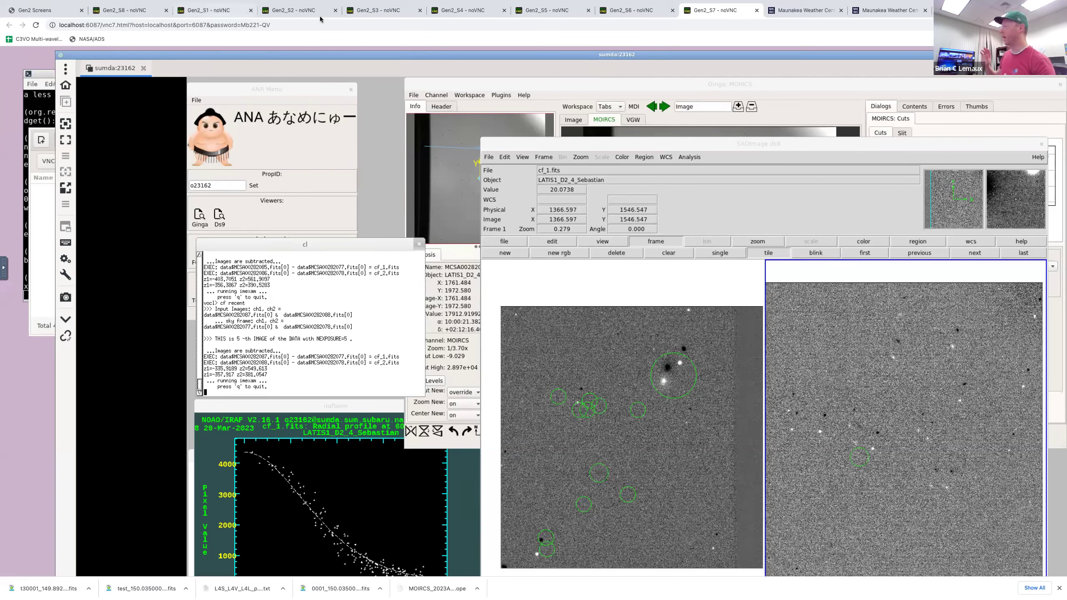
Check the incoming MOIRCS frames in Ginga and the exposure progress in the Gen2 Integrated GUI.
click(456, 16)
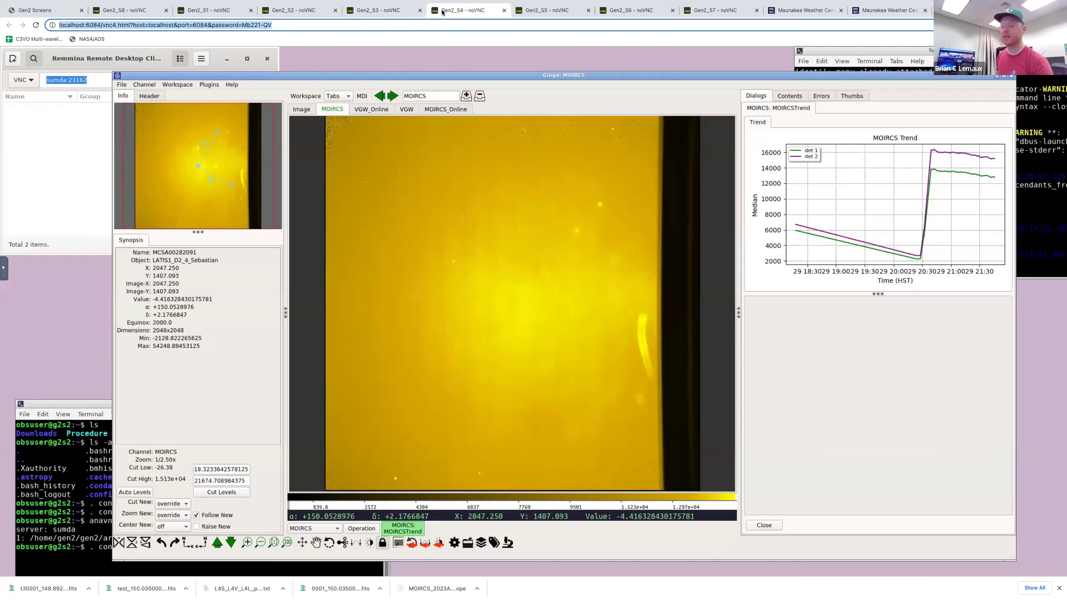
click(375, 10)
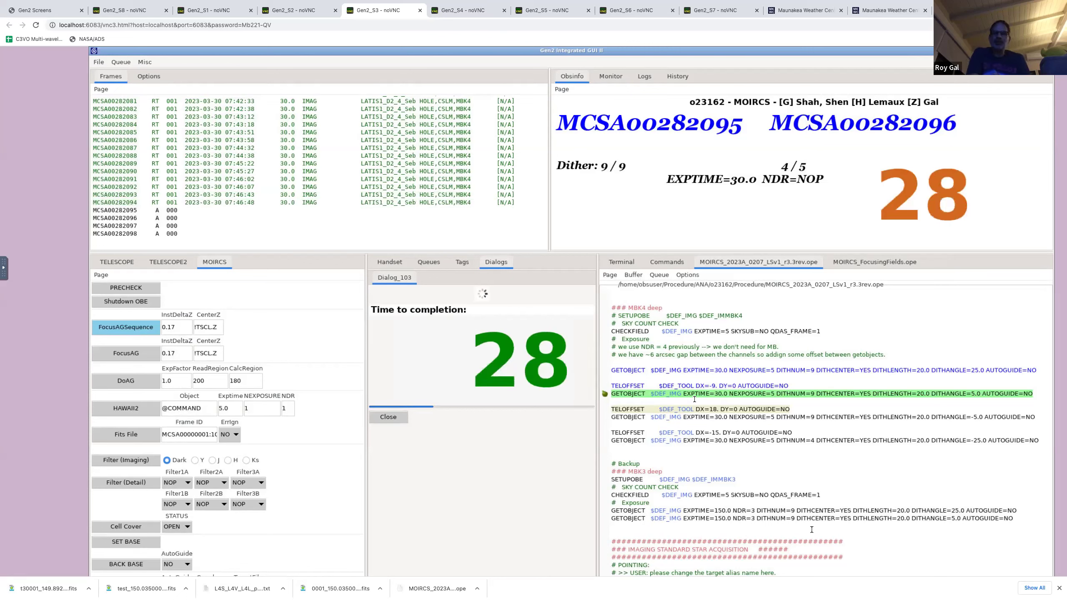
key(ctrl+Left)
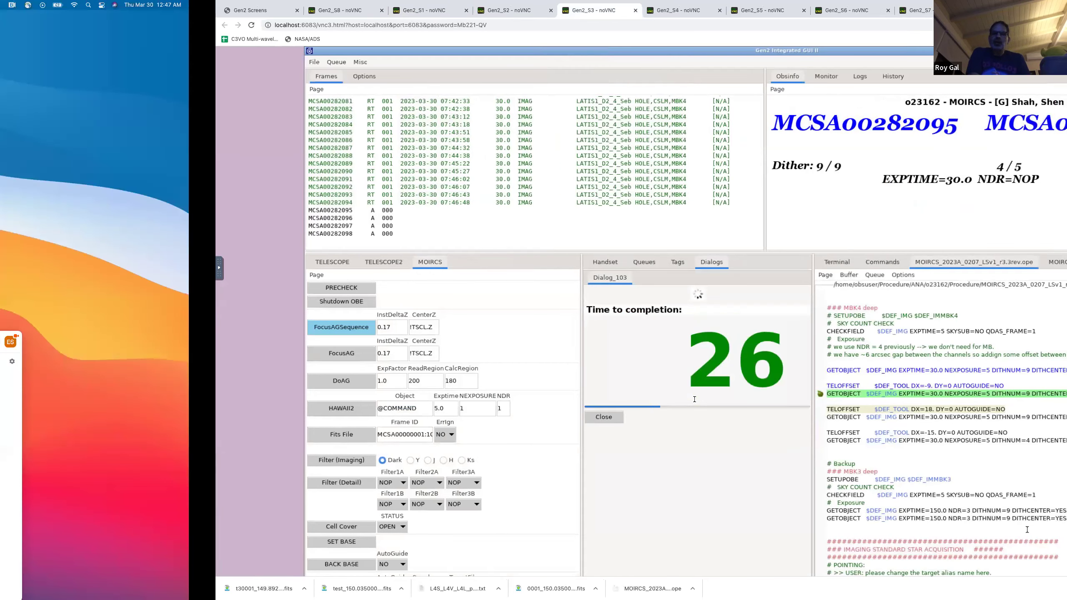
key(ctrl+Left)
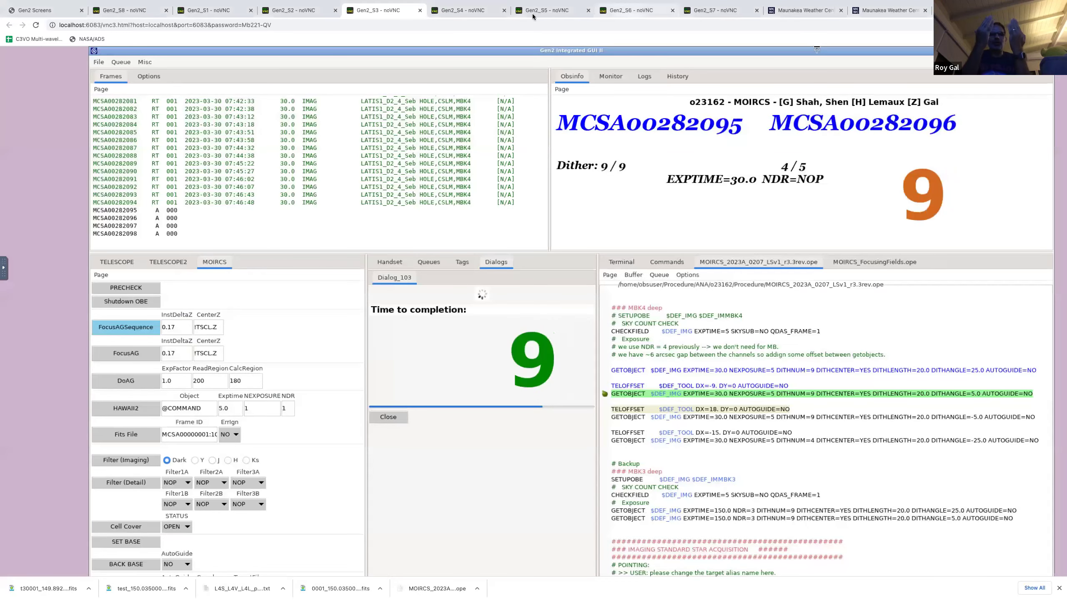
click(462, 10)
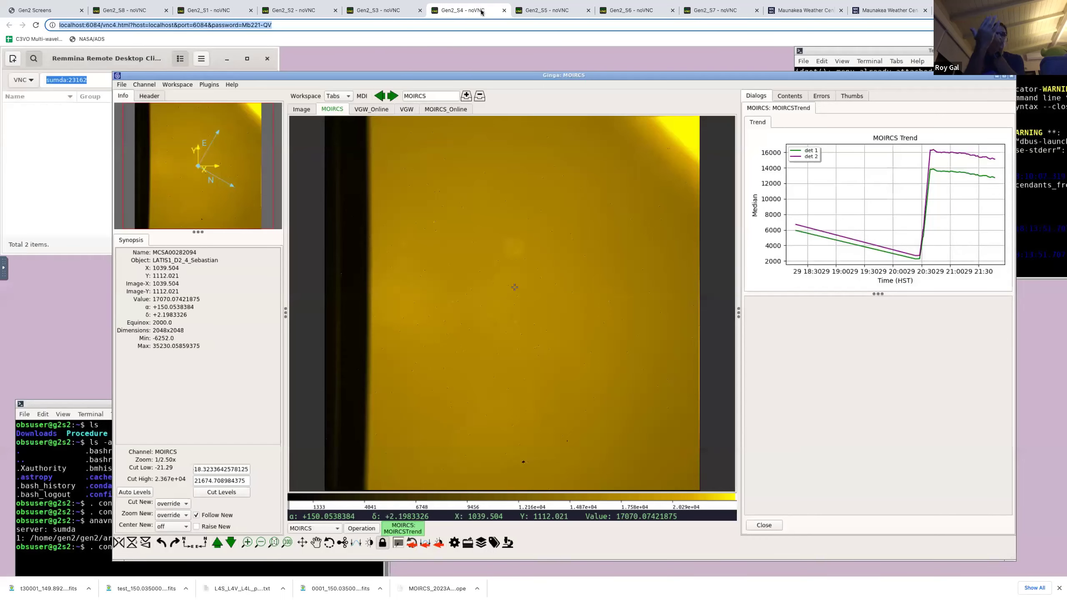
Return to the ds9 display on Gen2_S7 and turn off Show Regions and Show Regions Text for the active frame.
click(725, 11)
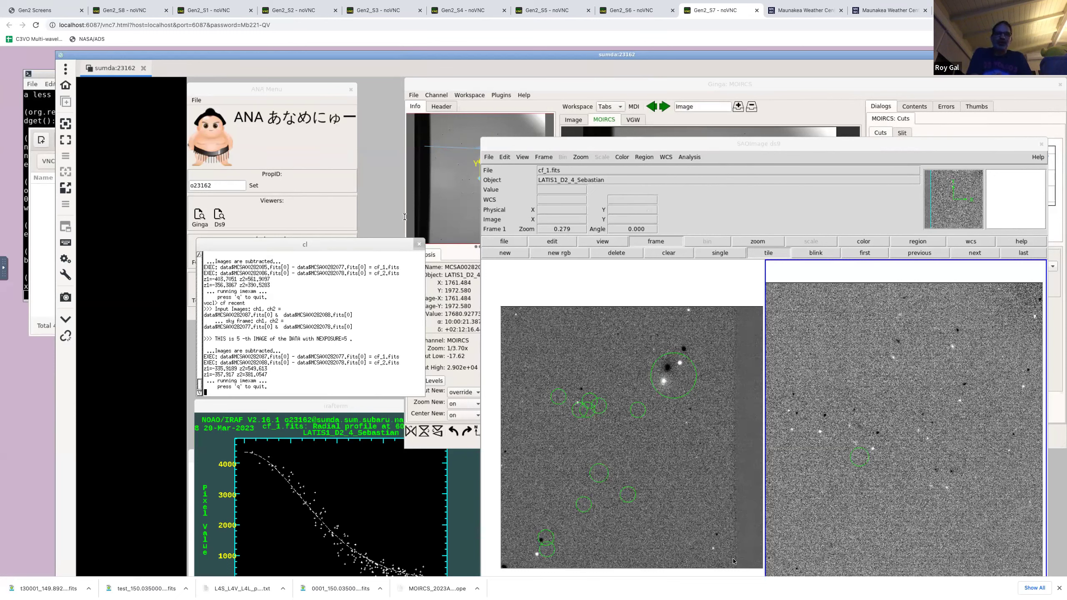
click(635, 157)
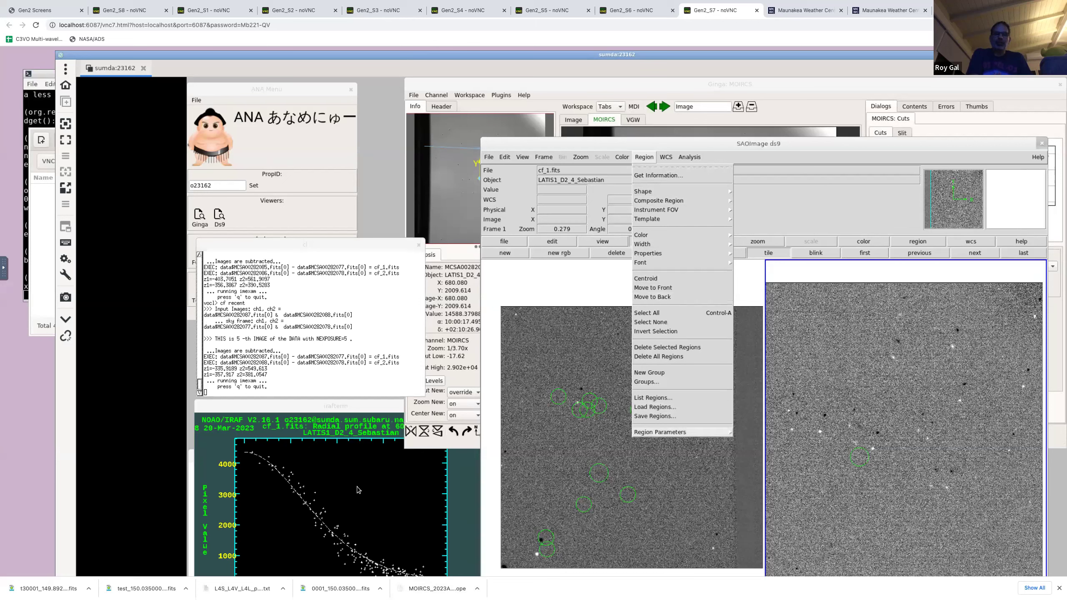
mouse_move(672, 433)
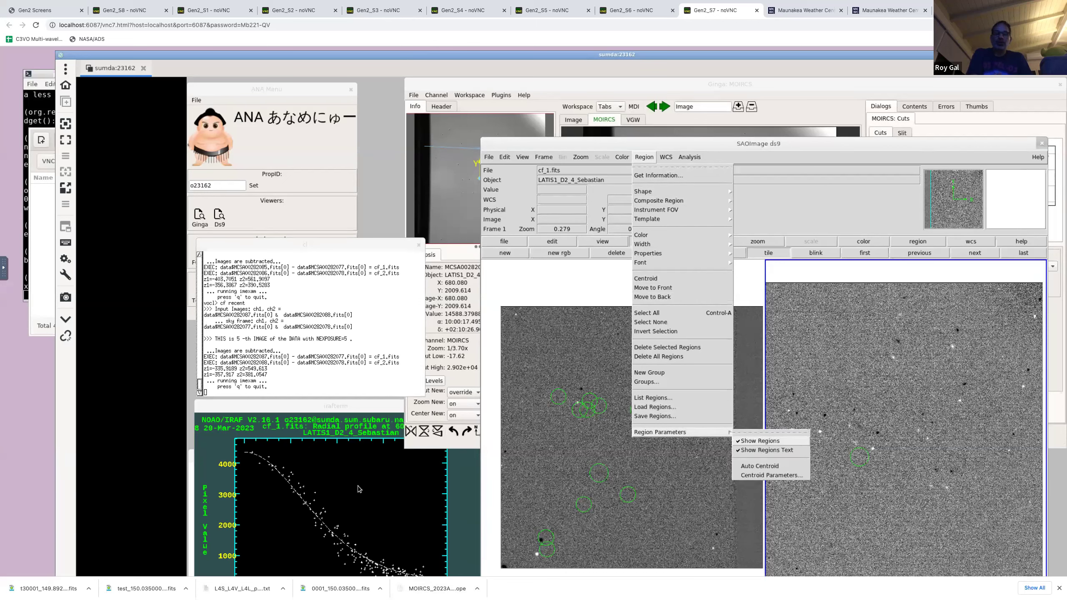
click(747, 441)
click(647, 157)
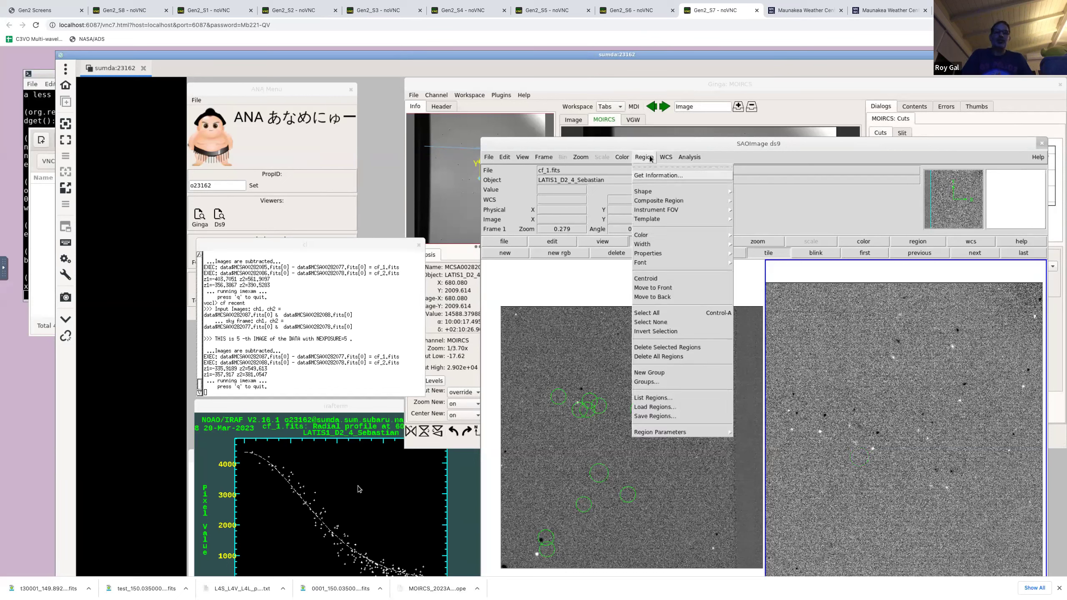
mouse_move(676, 433)
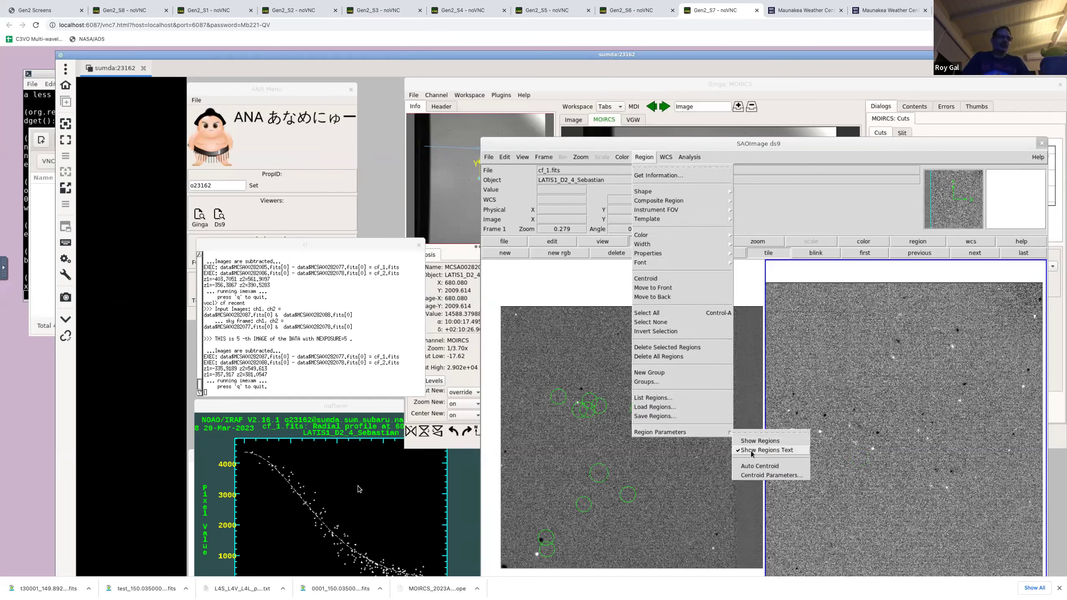
click(751, 451)
click(649, 157)
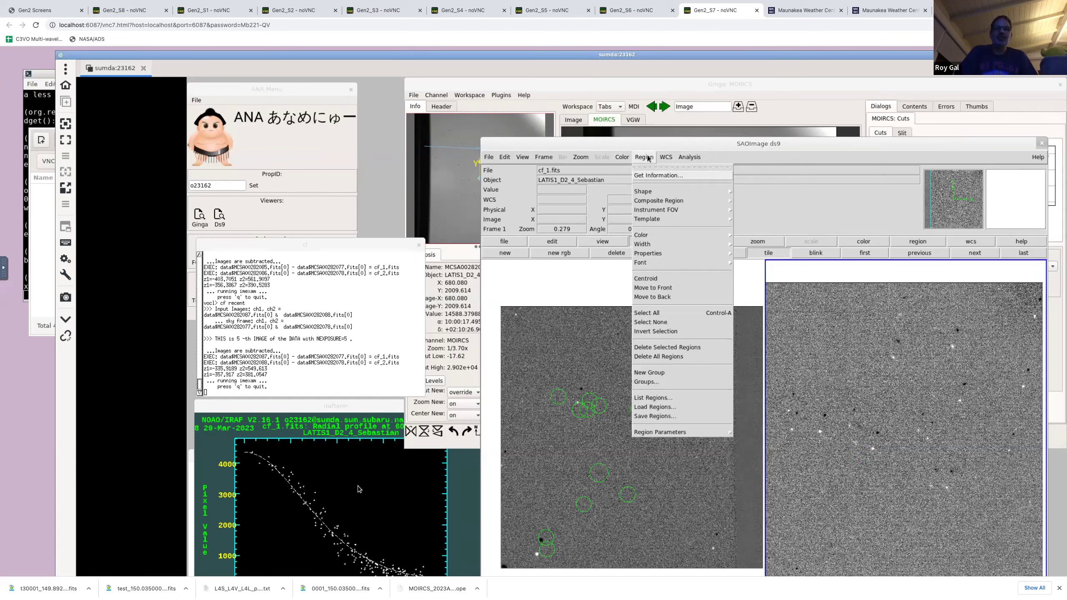
click(521, 158)
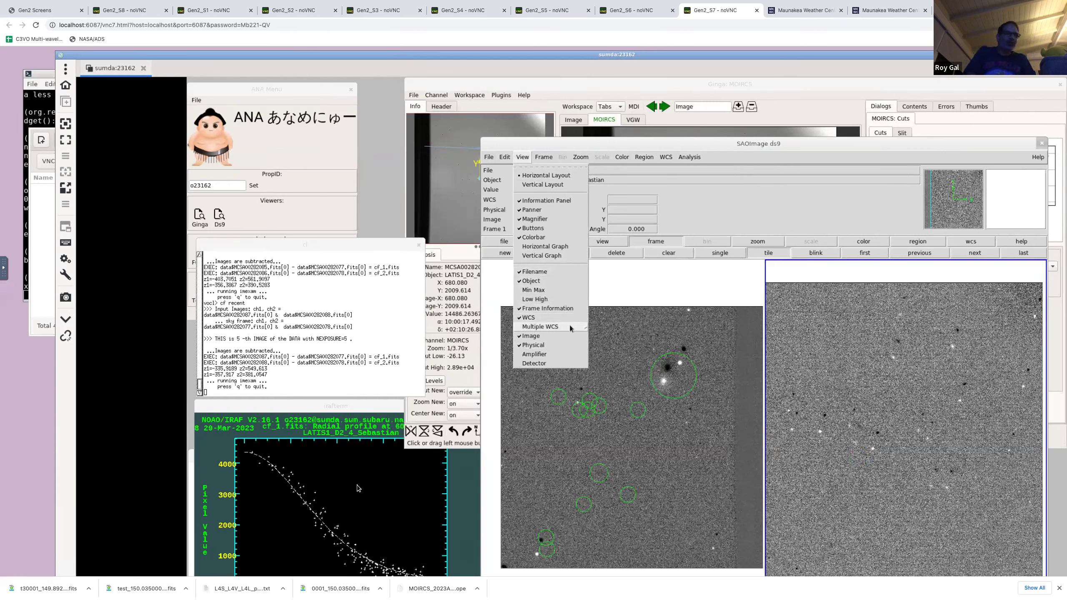
click(545, 146)
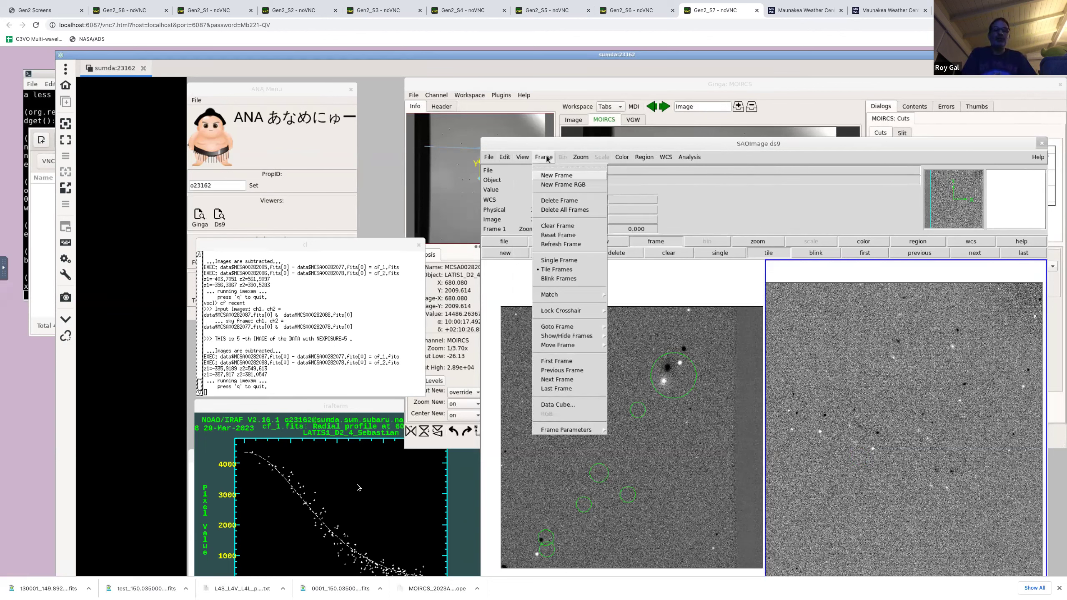
click(402, 442)
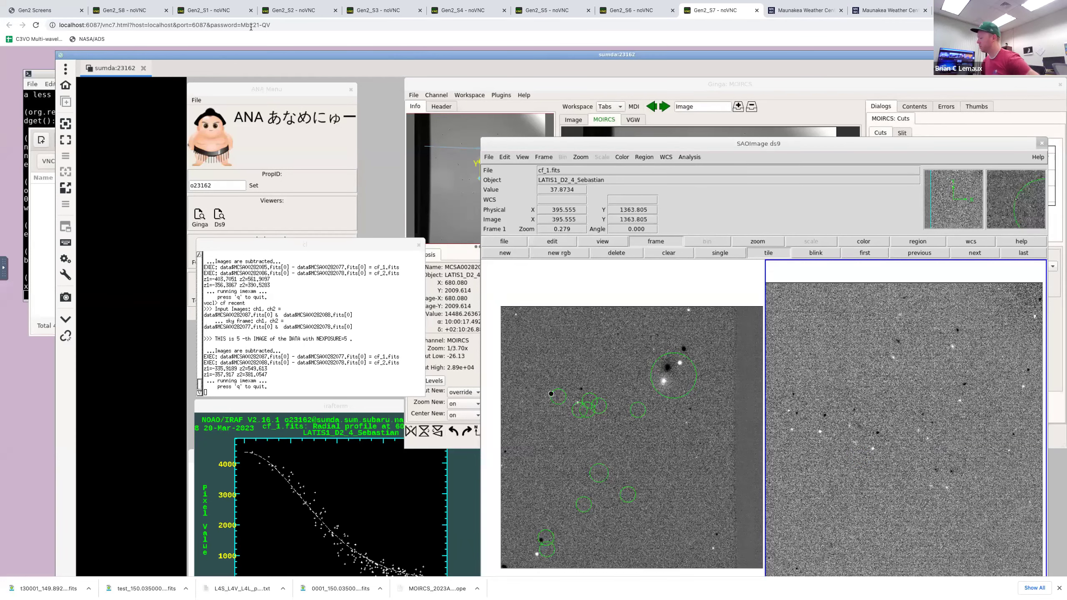
Review the MOIRCS operator panel, the Gen2 Integrated GUI and the Ginga viewer.
click(297, 13)
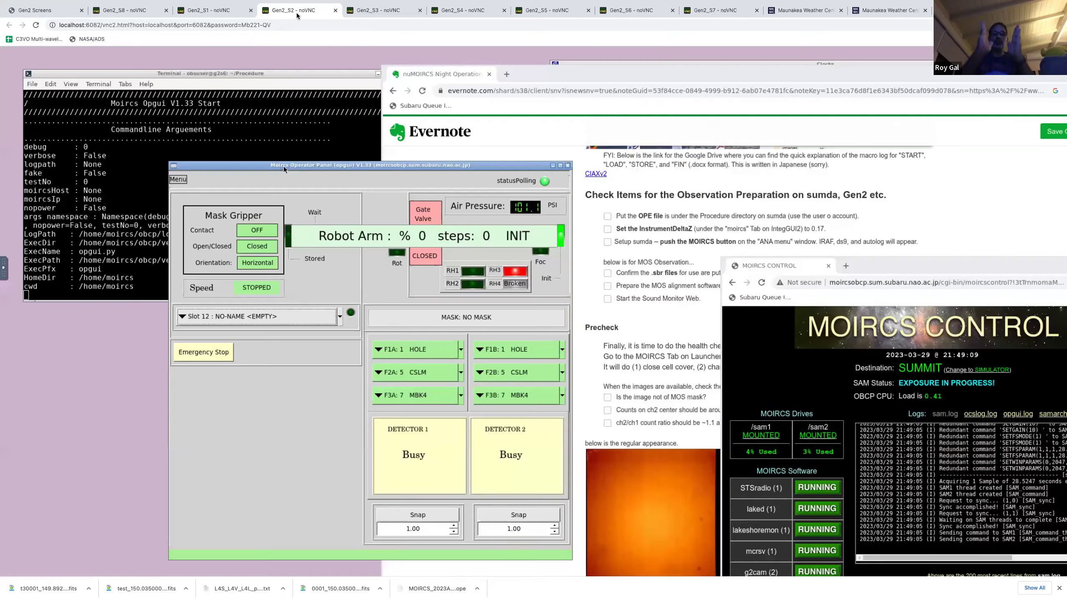
click(361, 16)
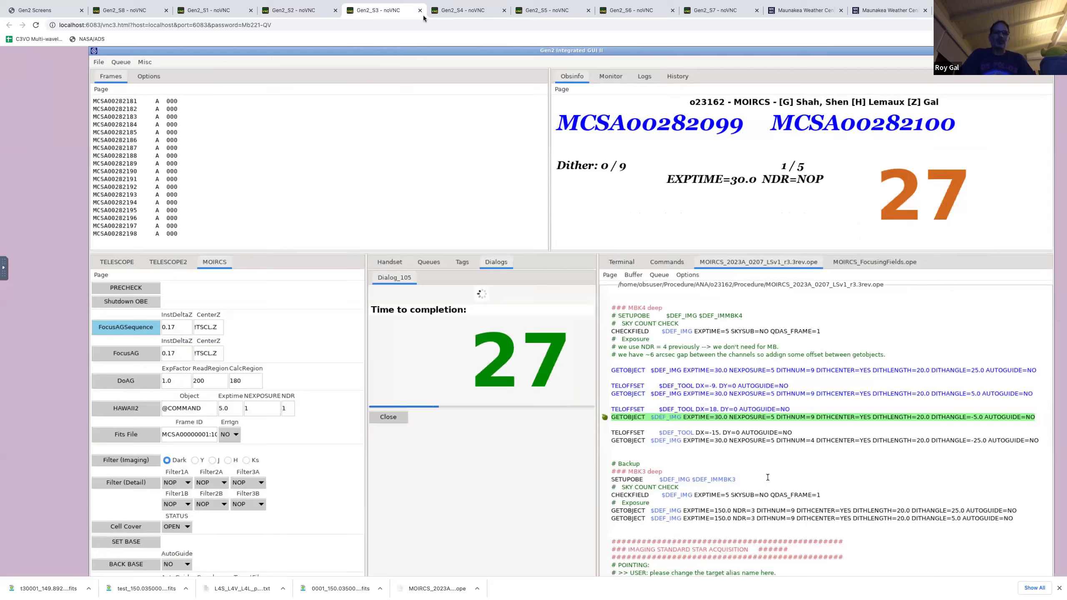
click(454, 12)
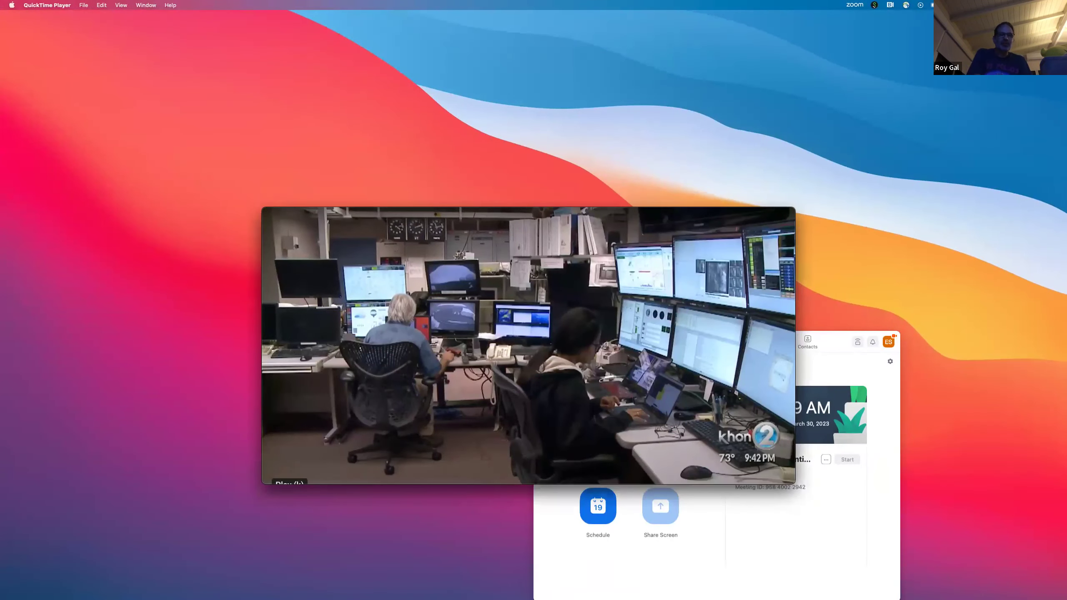
Show the video "Screen good Recording 2023-03-29 at 4.49.22 PM" full screen in QuickTime Player.
drag(743, 446, 478, 238)
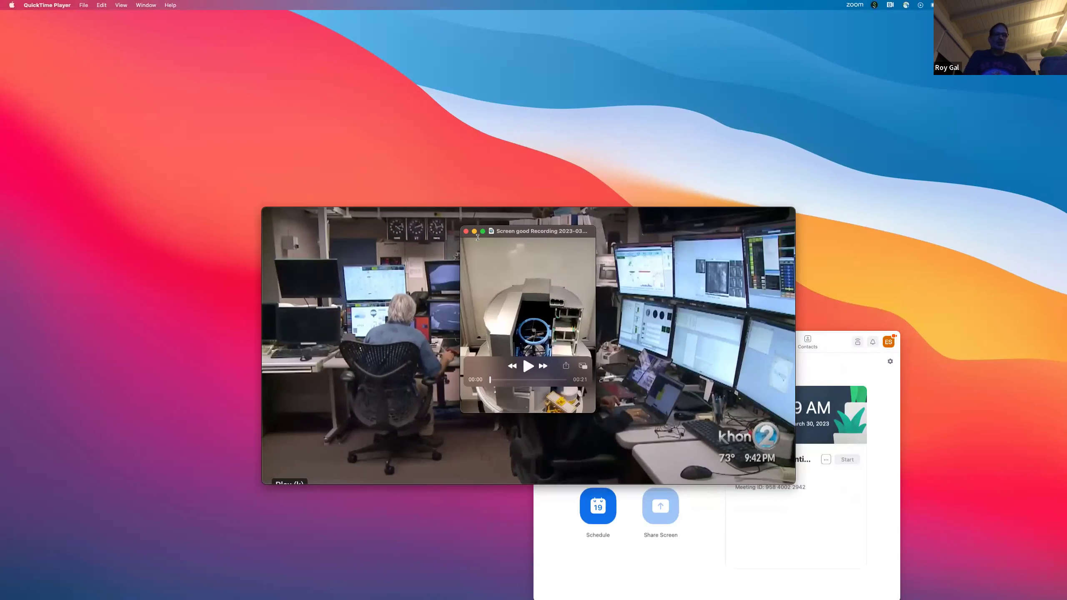
double_click(501, 301)
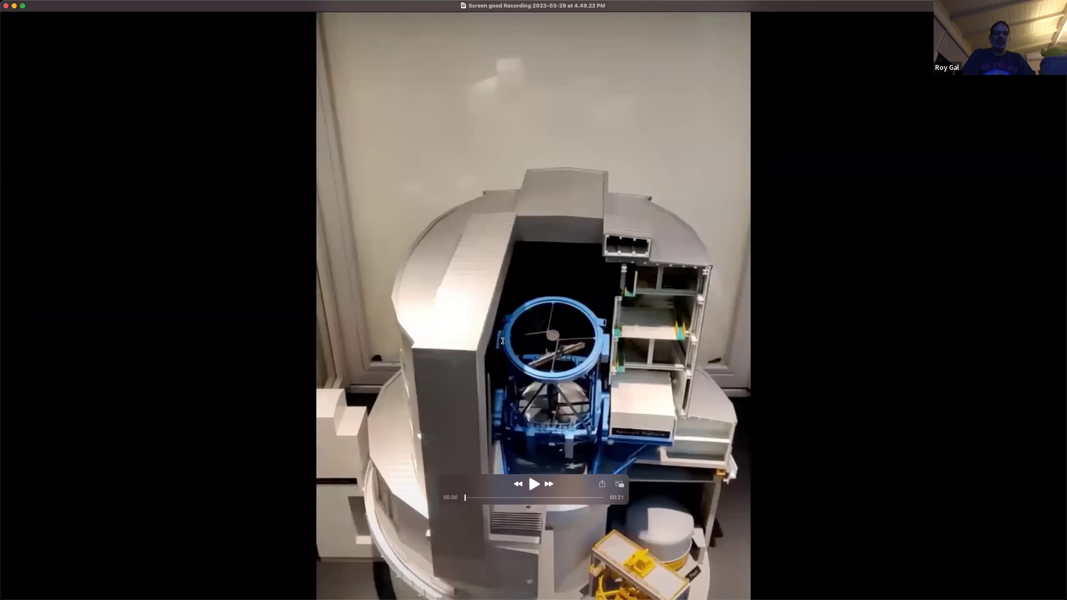
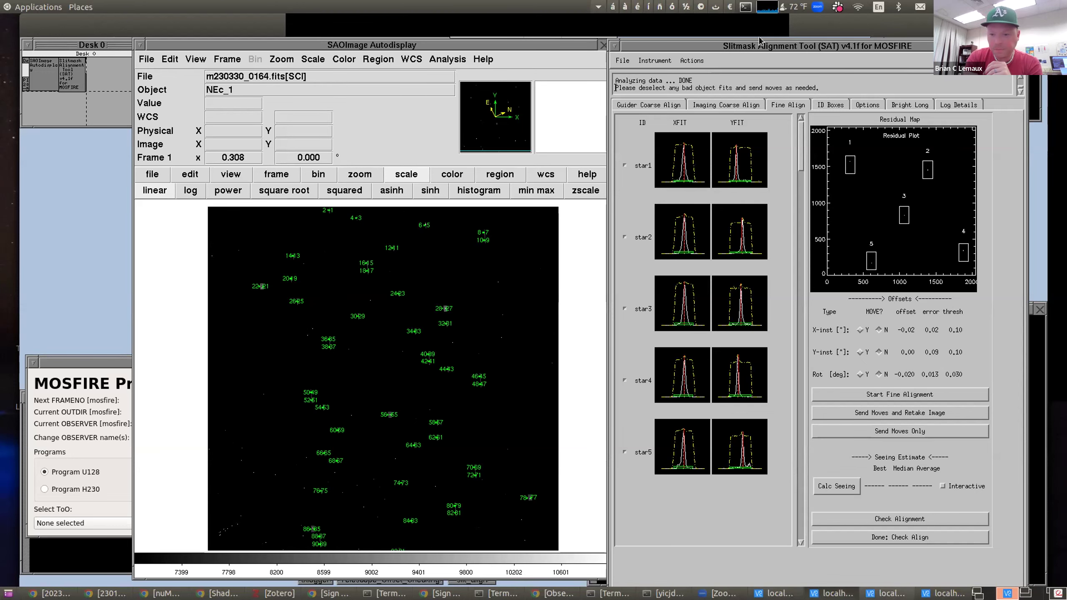
Check mask NEd_1 in MAGMA and set the MOSFIRE Desktop to the K dark spectroscopy mode.
click(891, 593)
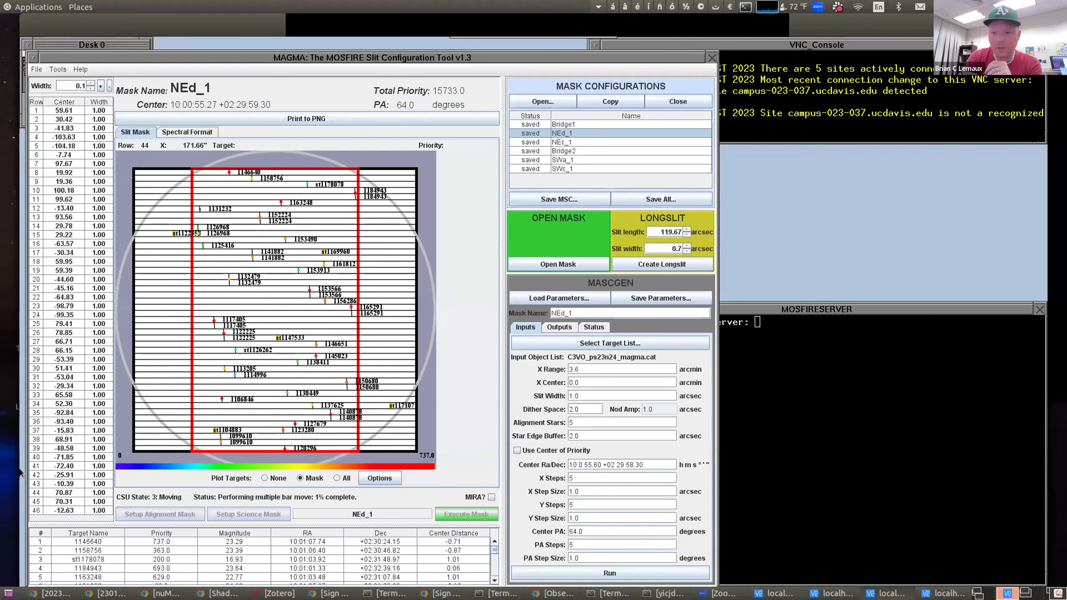
click(922, 593)
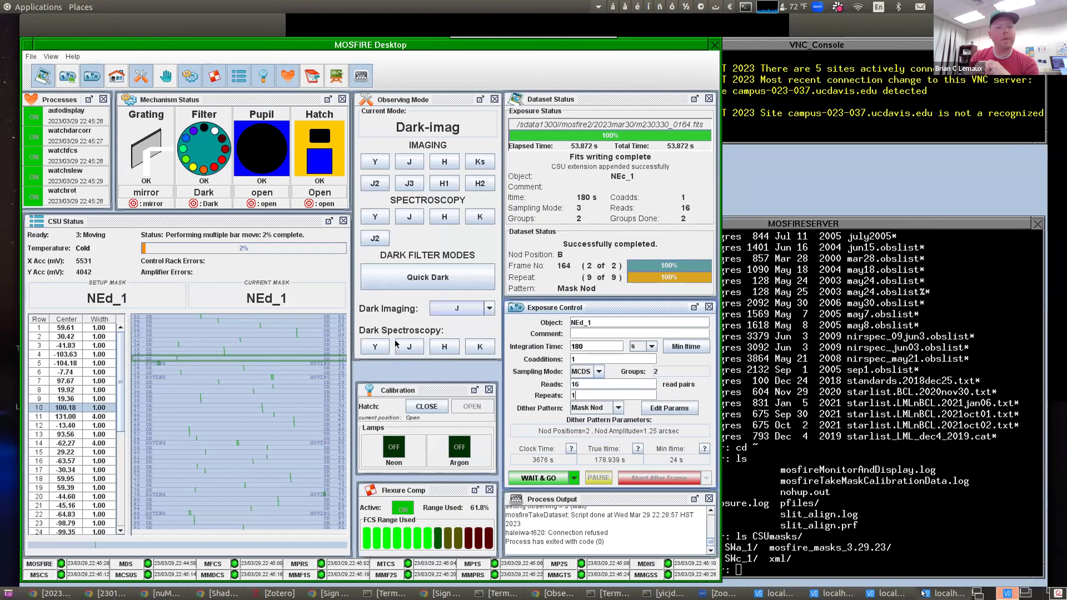
click(483, 350)
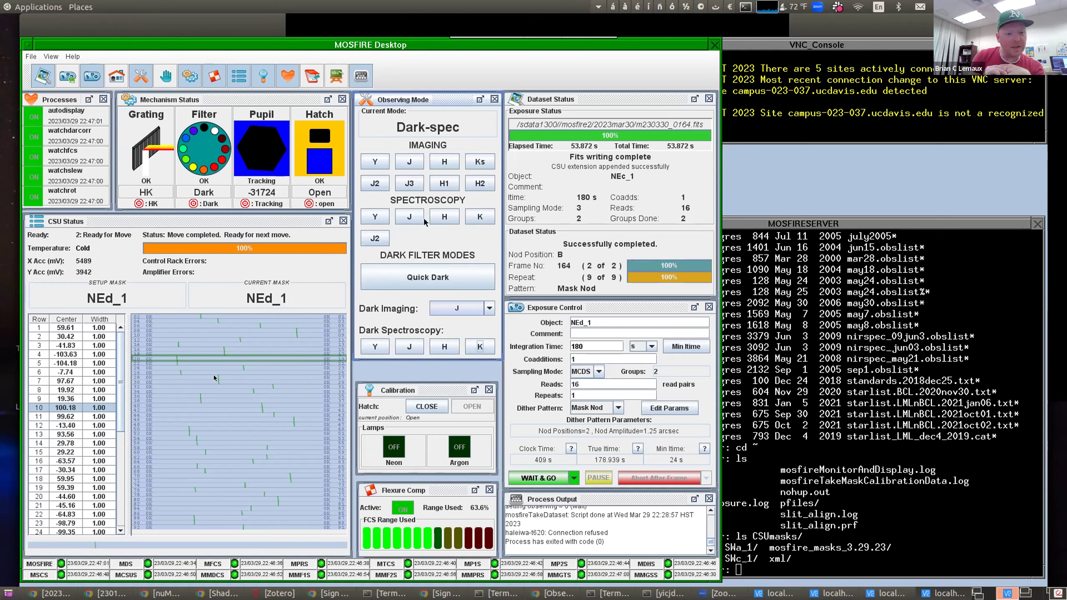
Set the observing mode to K spectroscopy and start the 180 s Mask Nod exposures of NEd_1.
click(480, 217)
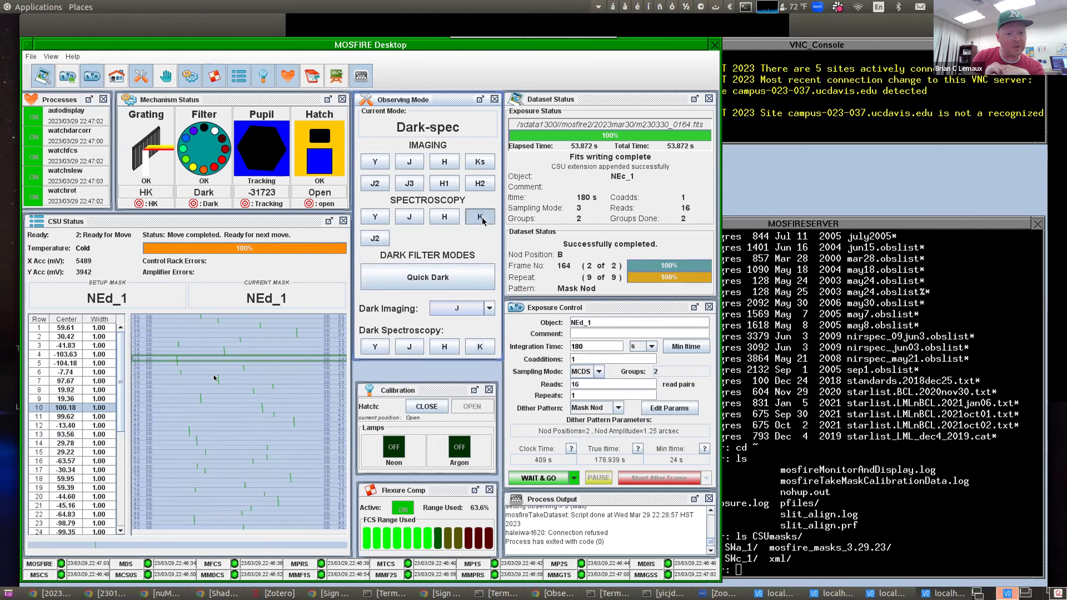
click(555, 478)
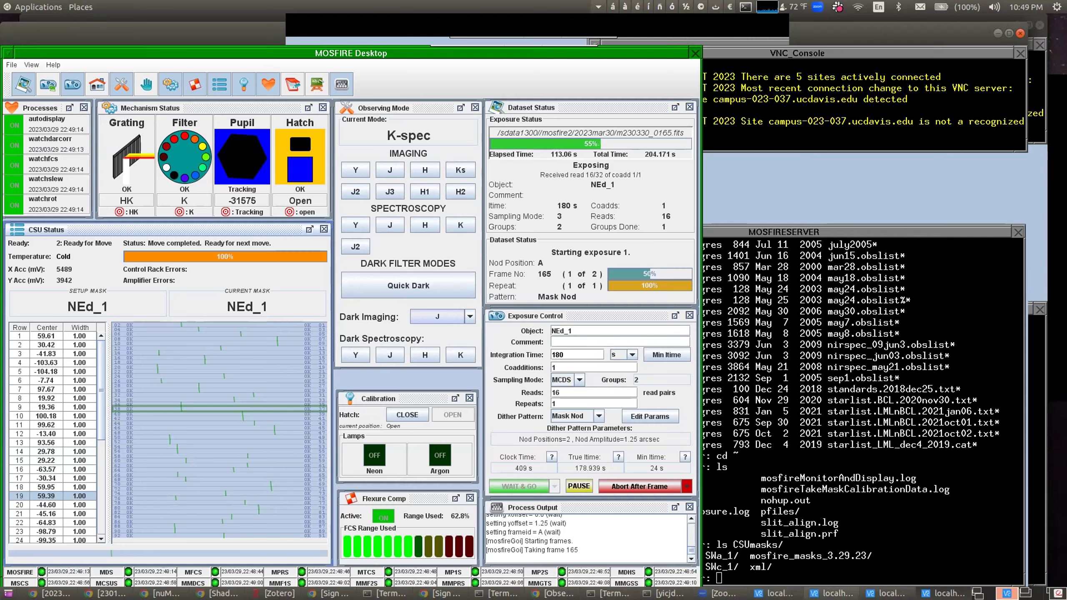
Look over the slitmask alignment fits and the autodisplayed frame, and return to the MOSFIRE Desktop.
click(831, 593)
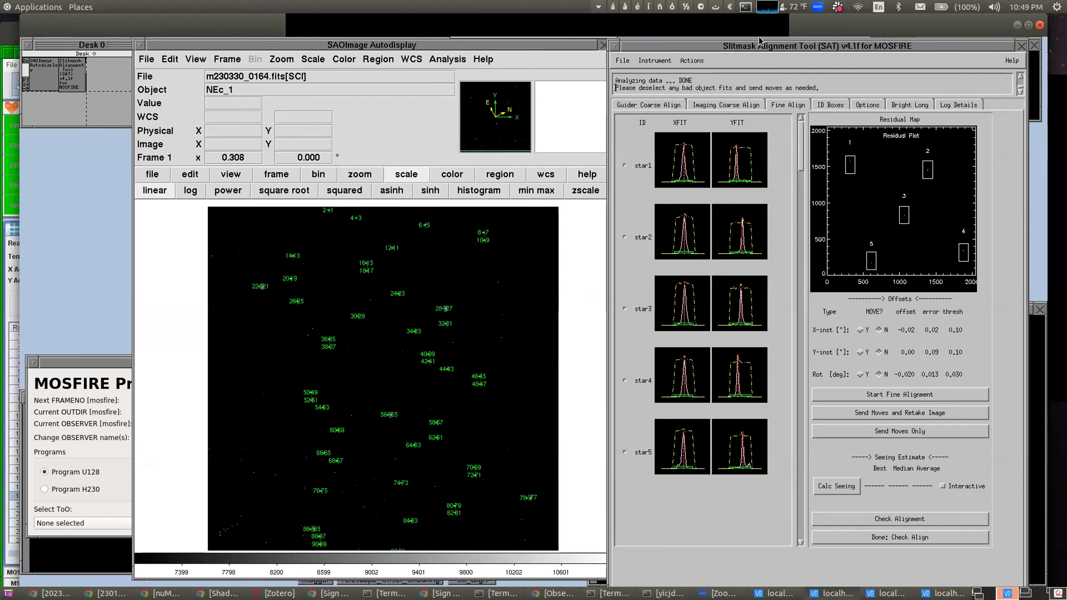
click(830, 594)
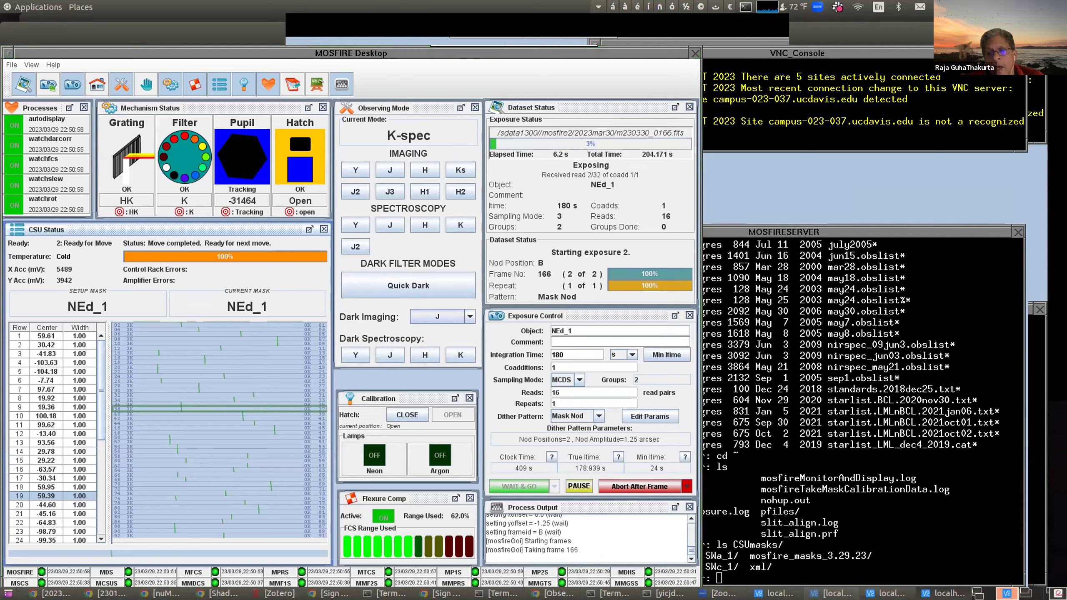
Print the product 0.12*4.6 at the IDL prompt in the local Terminal.
click(609, 593)
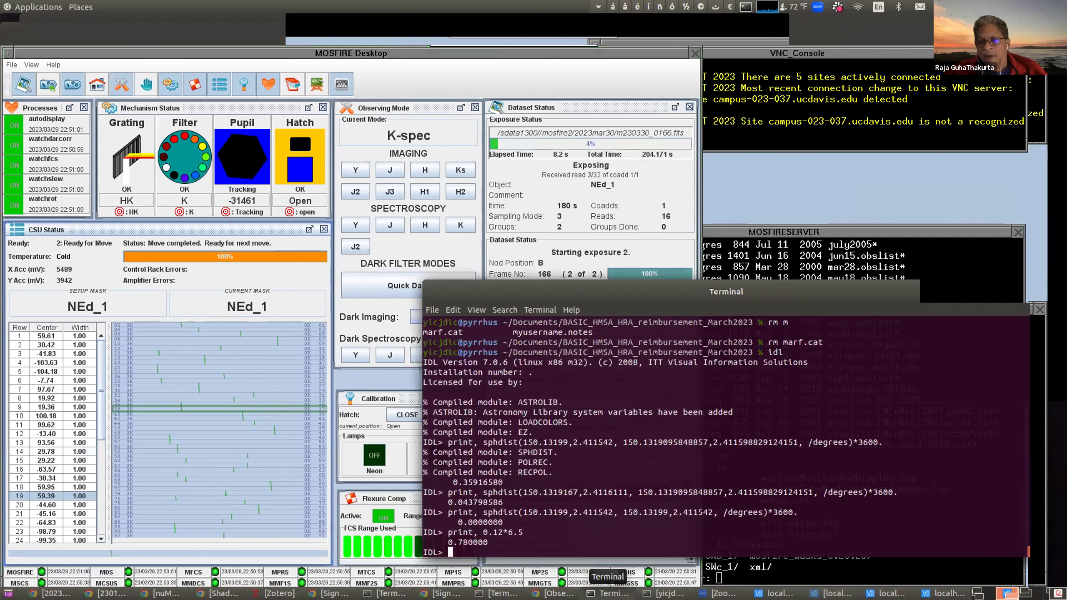
key(Up)
key(BackSpace)
key(BackSpace)
key(BackSpace)
text(4.6)
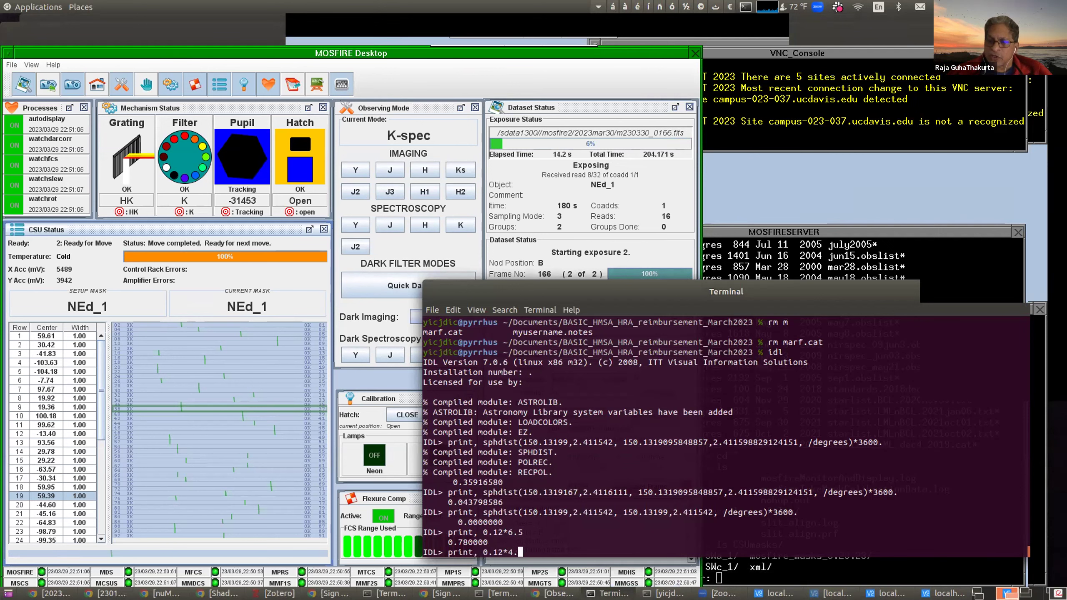
key(Return)
text(exit)
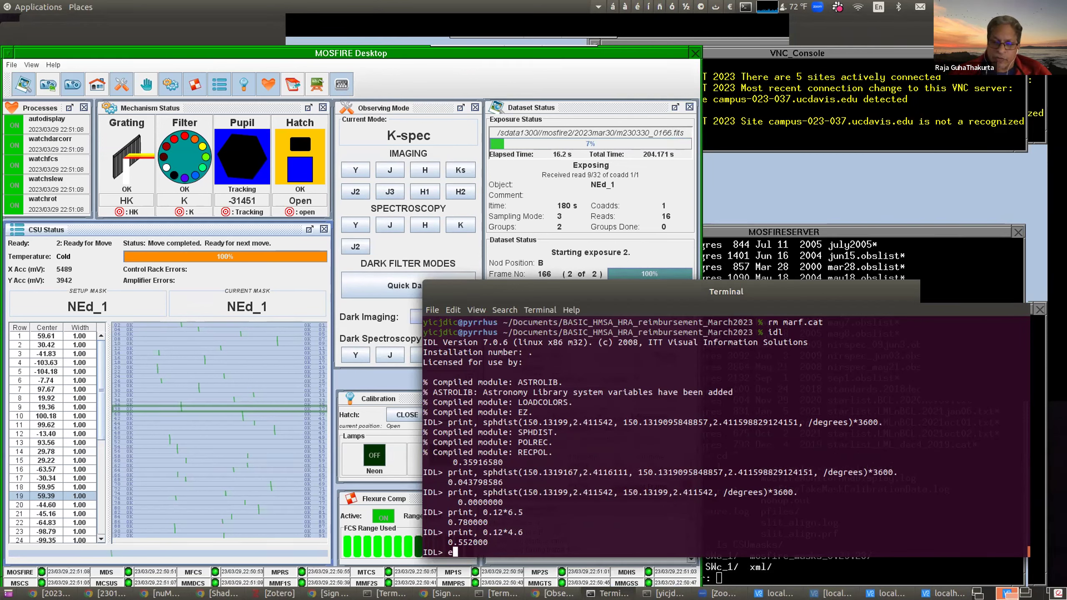
key(BackSpace)
key(BackSpace)
key(BackSpace)
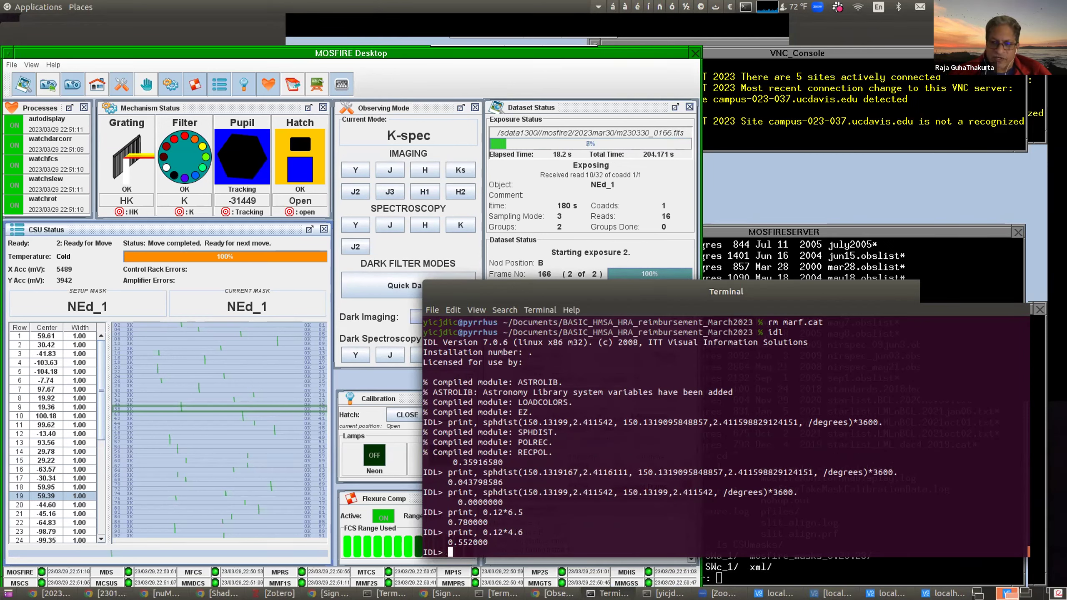
text(xi)
key(BackSpace)
key(BackSpace)
key(BackSpace)
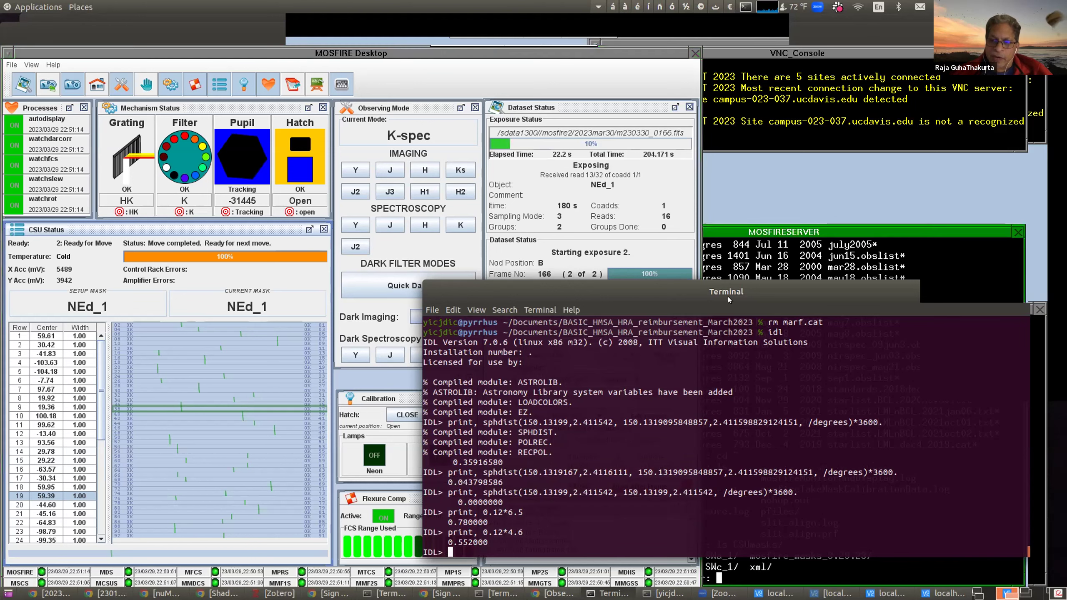
Move the Terminal window sideways to uncover more of the MOSFIRESERVER window.
drag(649, 298, 502, 299)
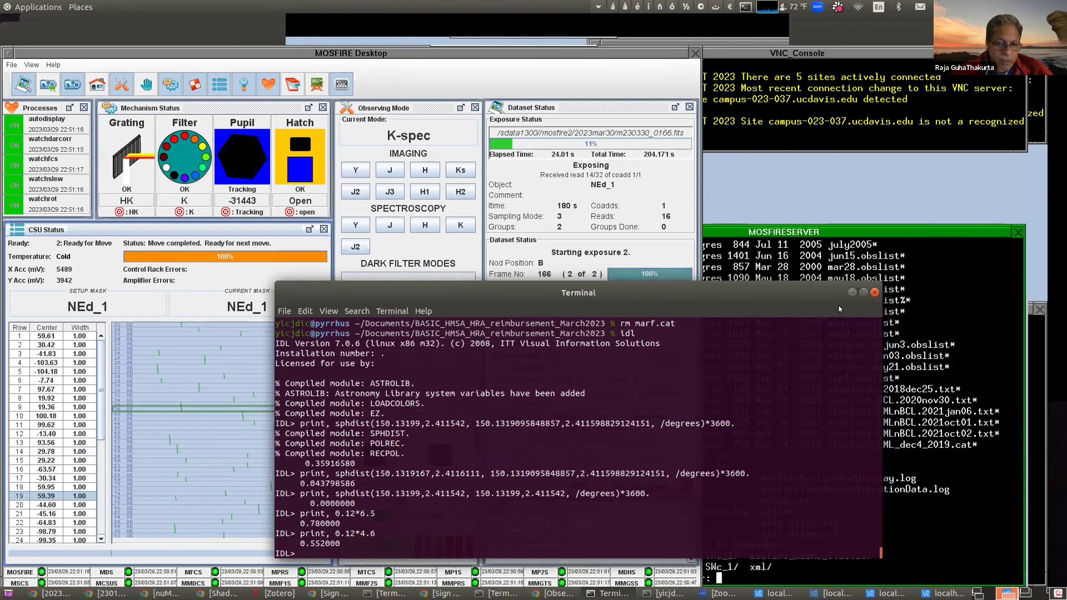
Minimize the local Terminal window and bring the MOSFIRESERVER terminal in front of the MOSFIRE Desktop.
click(852, 292)
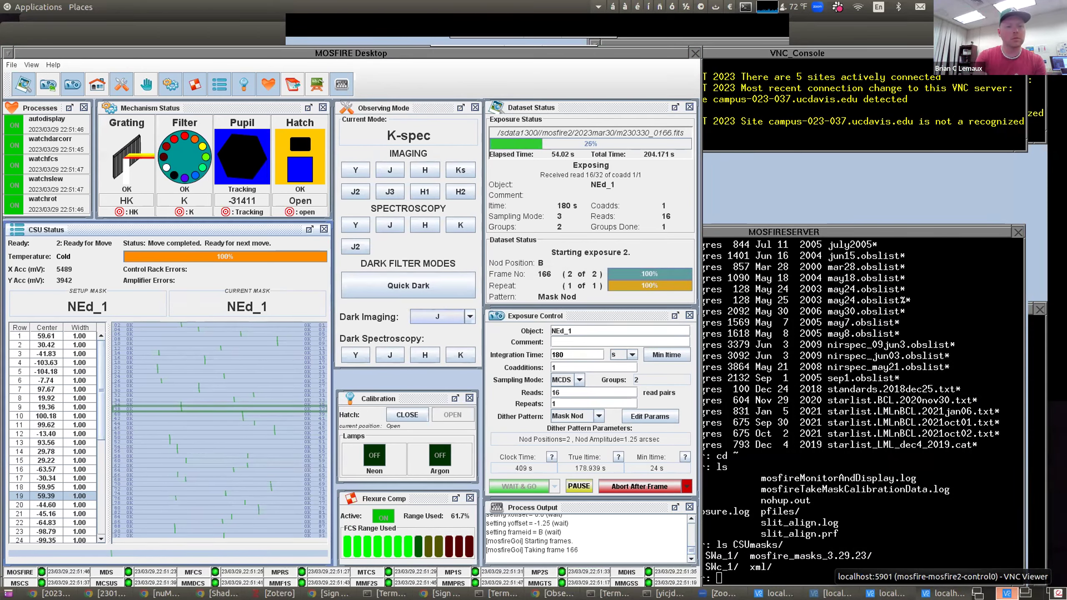
click(847, 506)
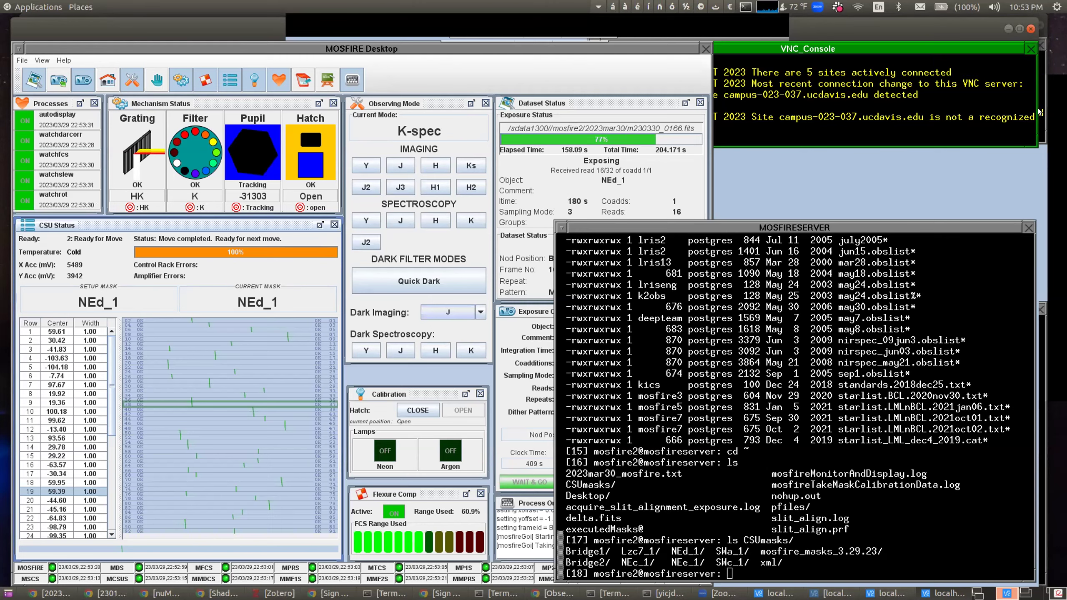
click(620, 361)
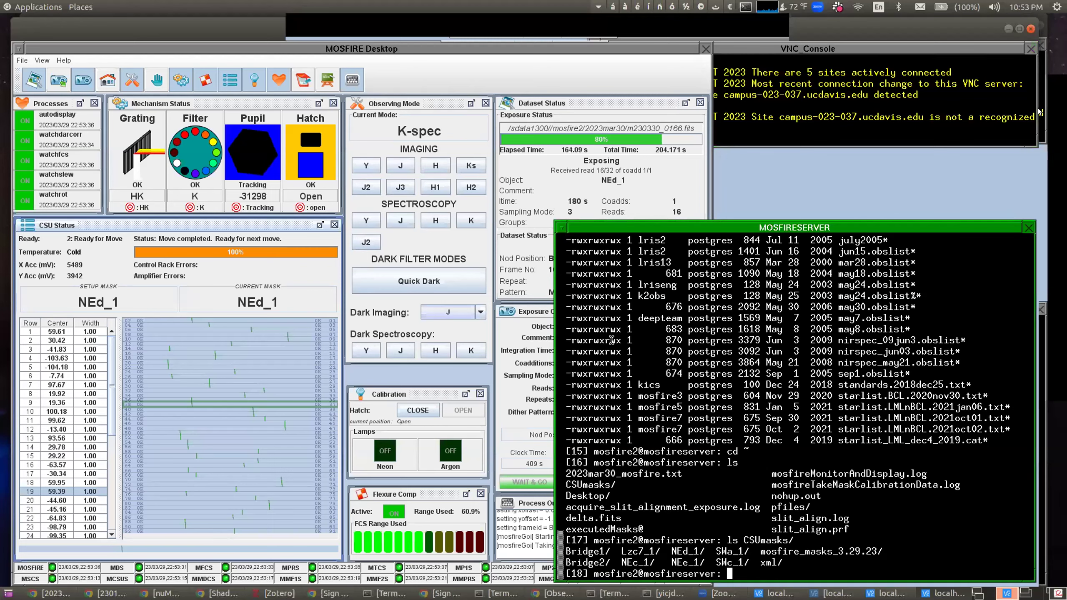
Set the repeats to 6 in the MOSFIRE Desktop's exposure settings and start the Mask Nod exposures of NEd_1.
click(499, 52)
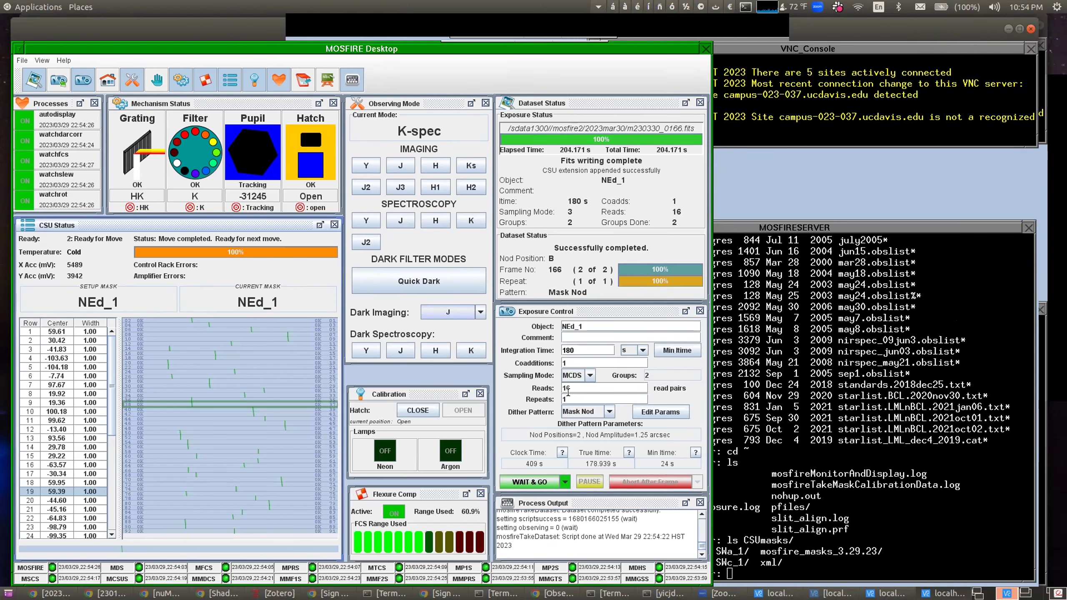
key(BackSpace)
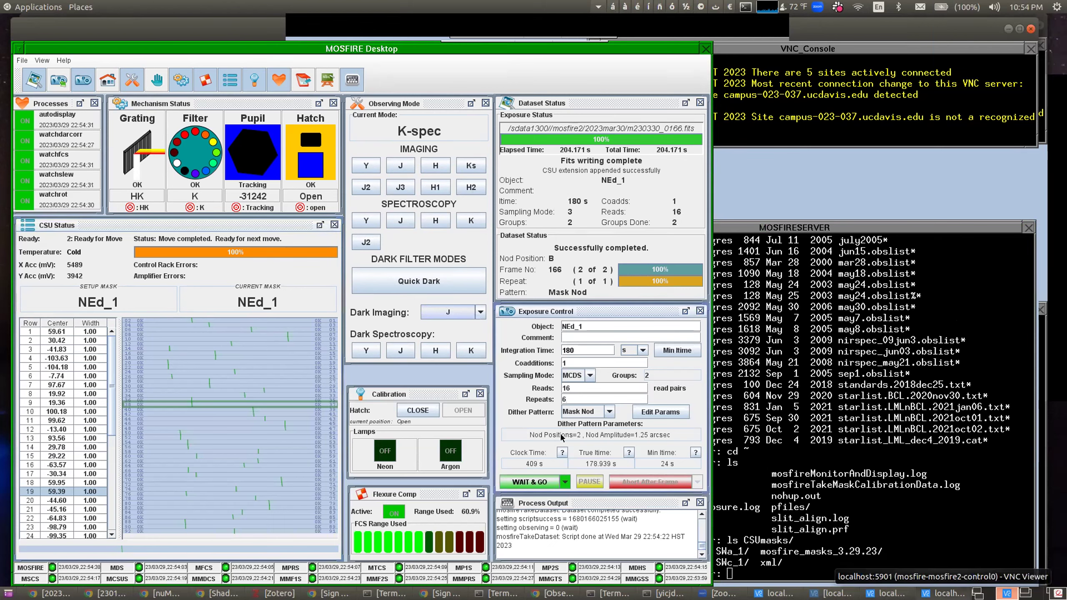
click(526, 482)
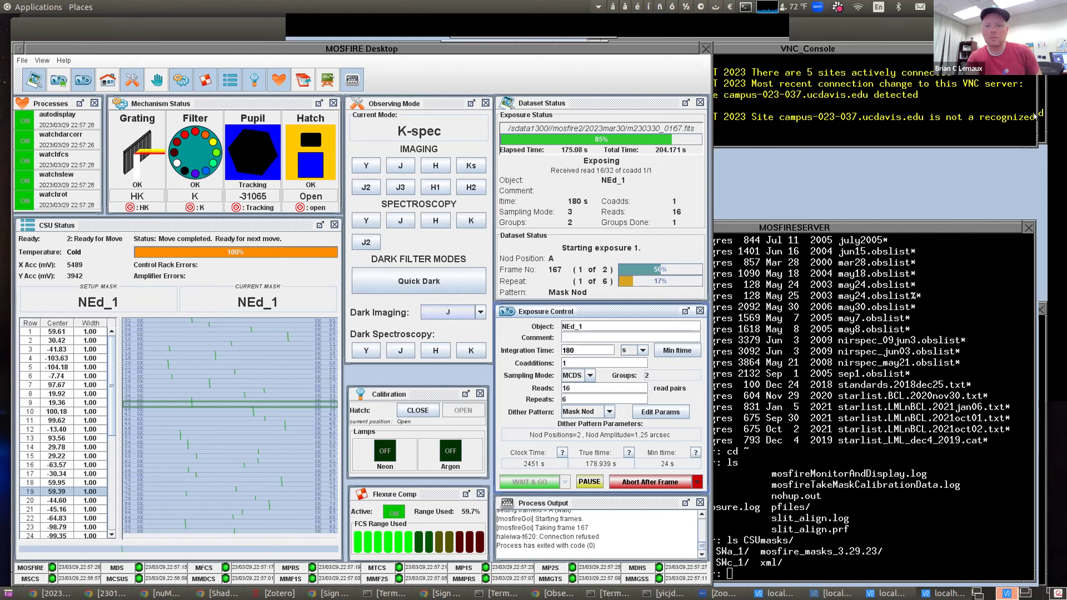
Look over the NEd_1 slit layout in MAGMA and the autodisplayed difference image delta.fits on the other remote desktops.
click(20, 473)
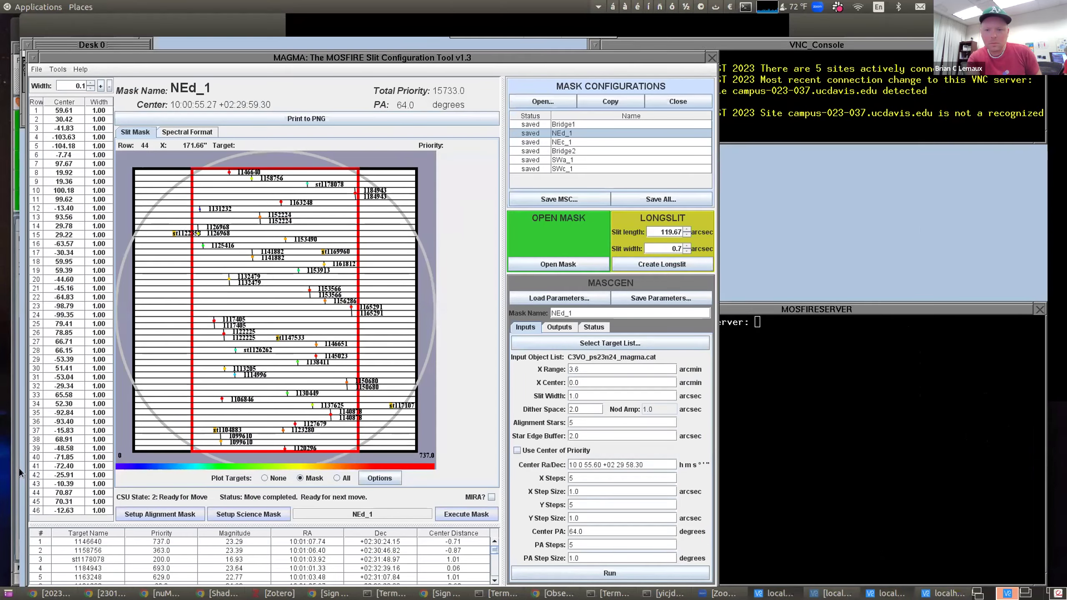
click(20, 427)
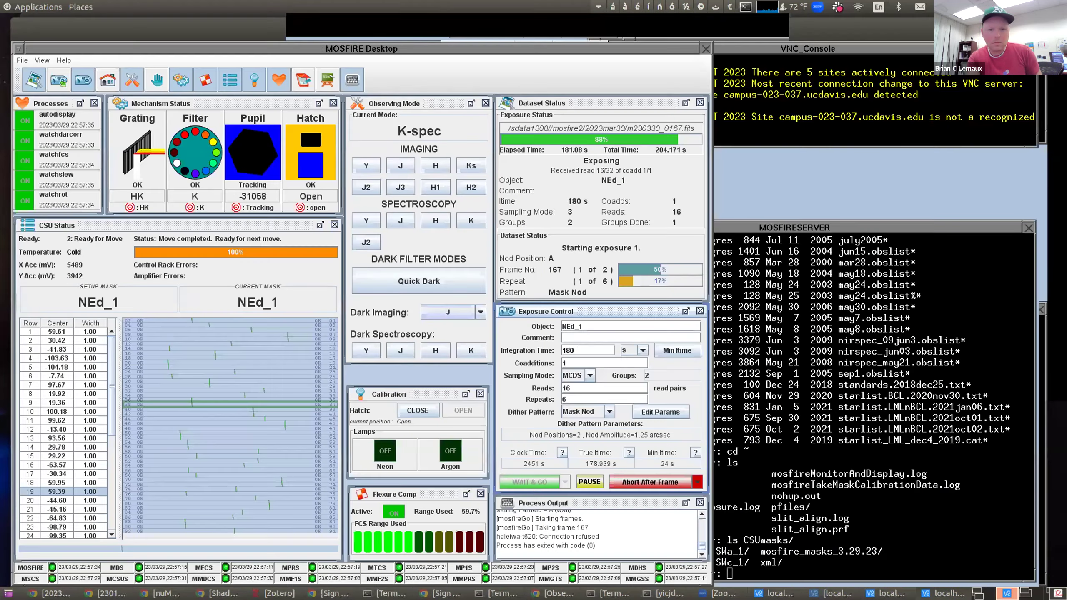
click(20, 450)
click(20, 473)
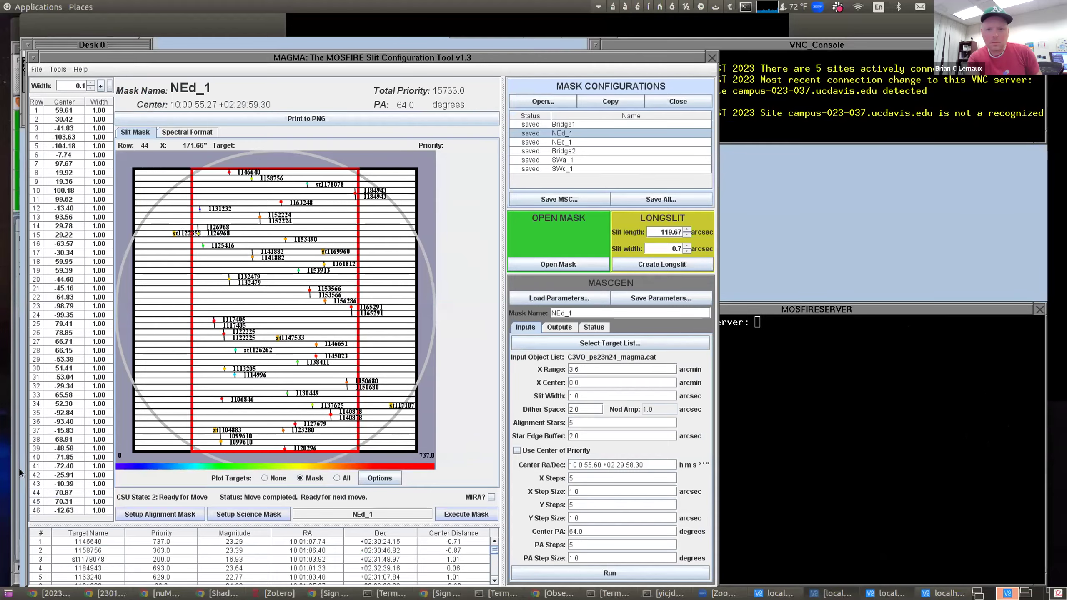
click(20, 497)
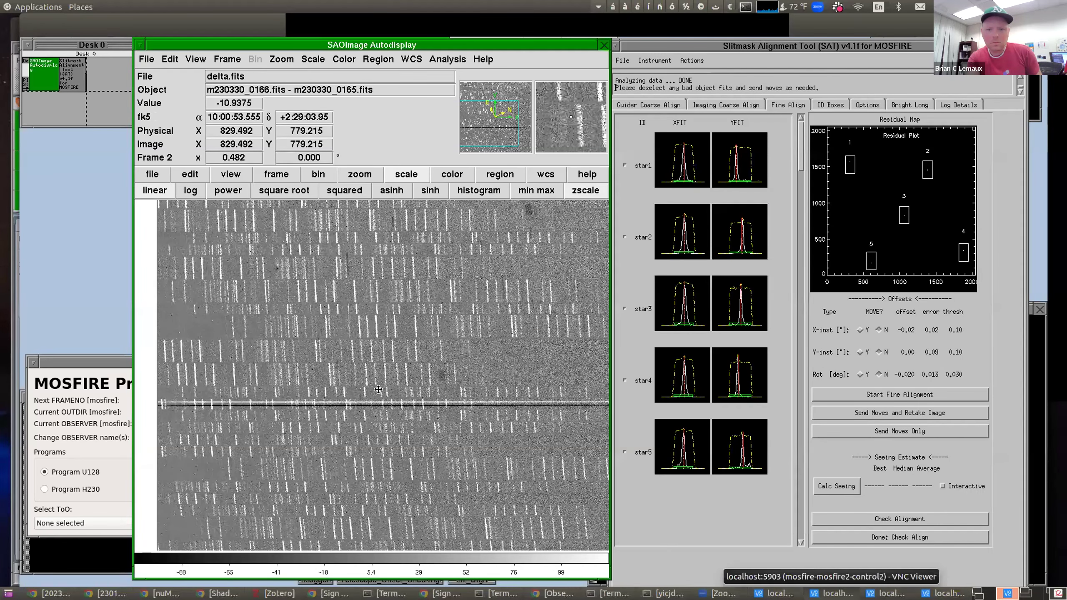
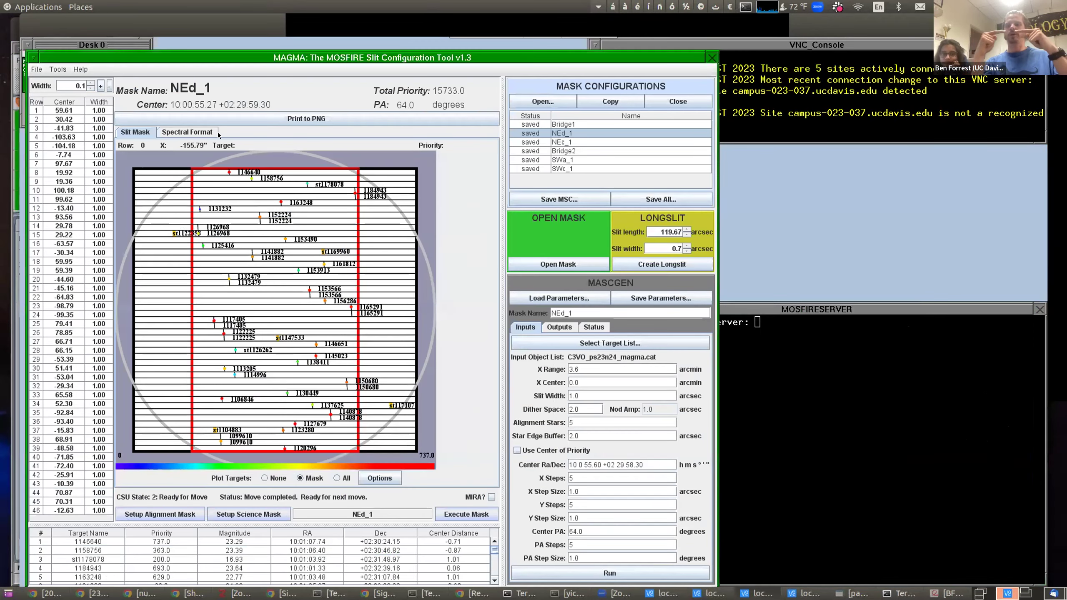
View the K-band spectral format of mask NEd_1 in MAGMA and return to the MOSFIRE Desktop.
click(198, 133)
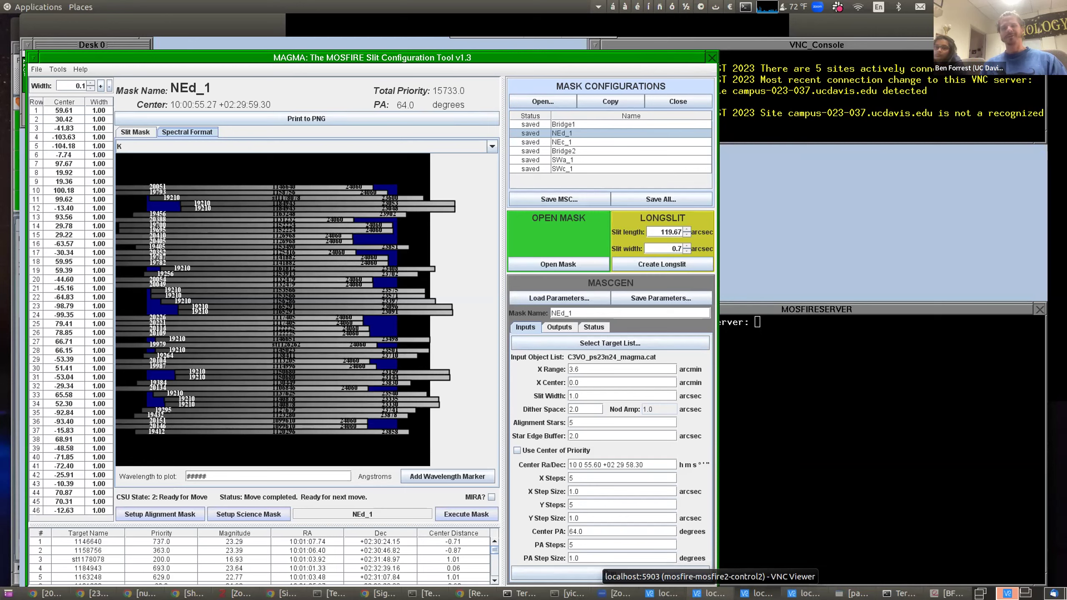
key(XF86AudioRaiseVolume)
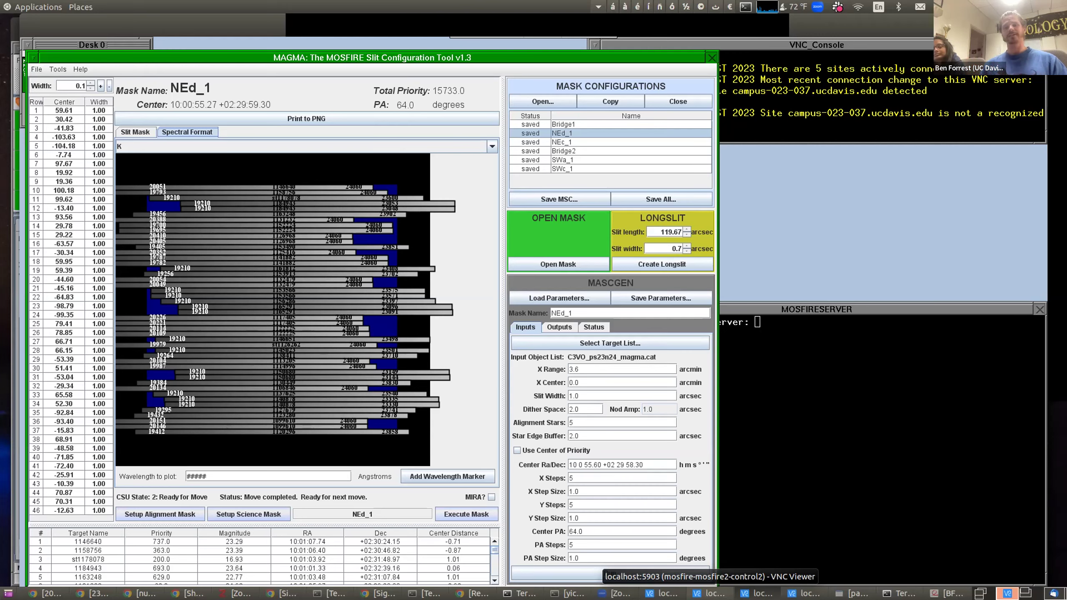
click(841, 420)
click(802, 593)
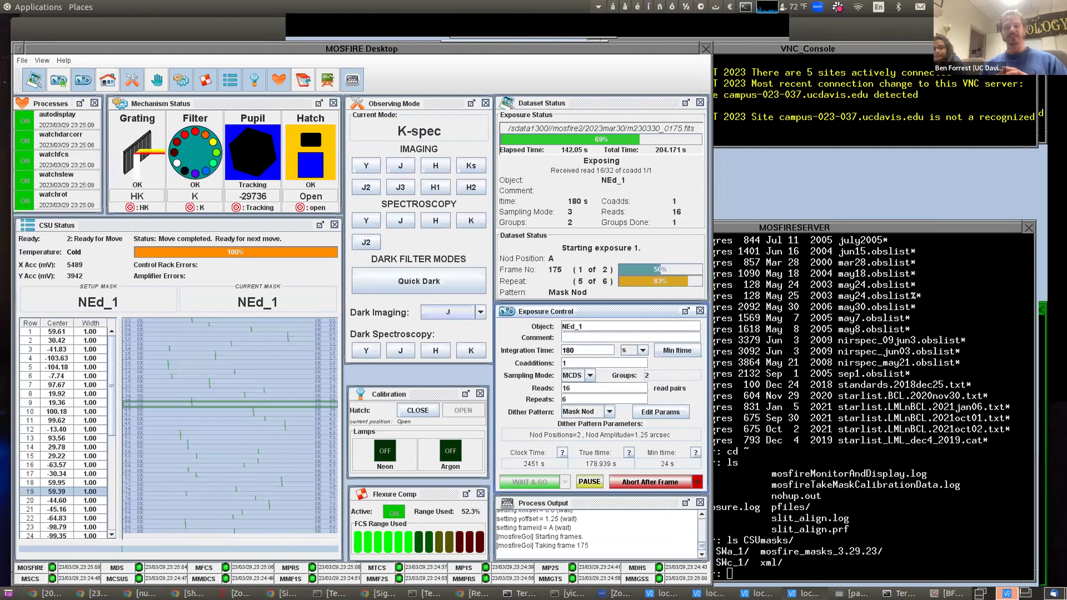